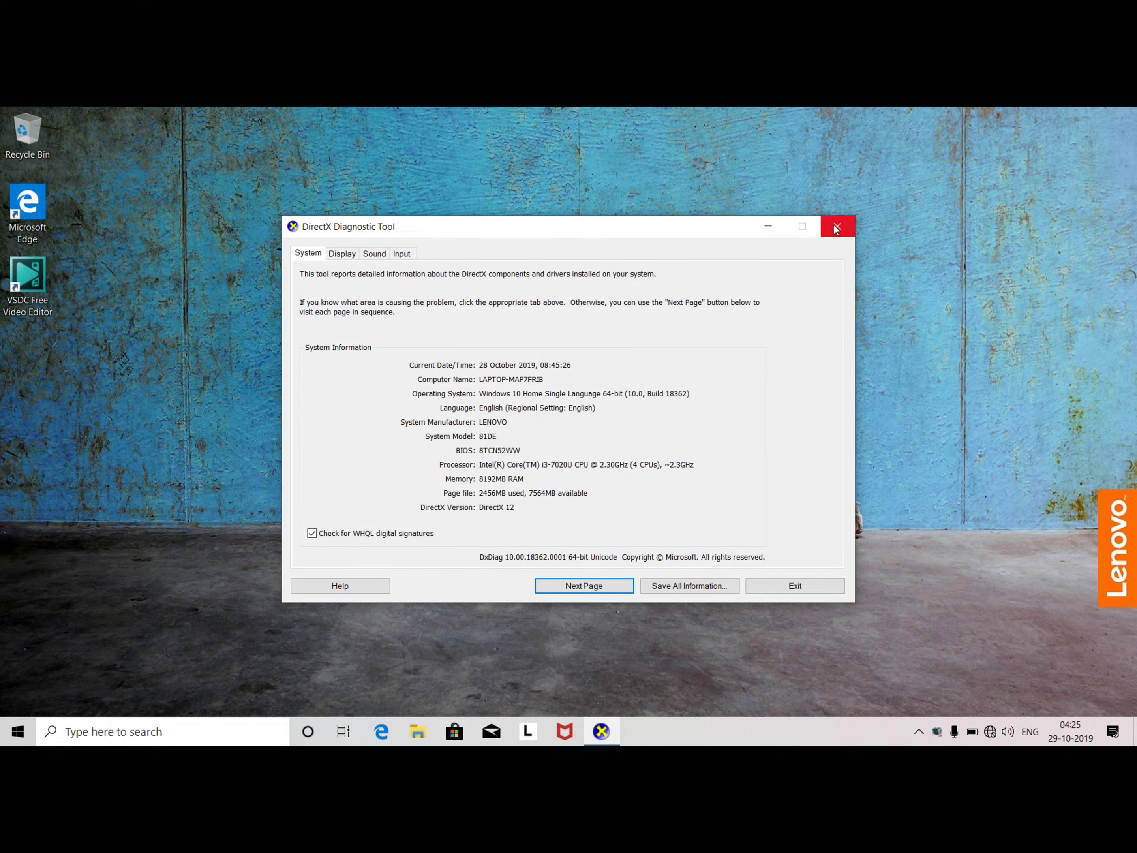
Close the DirectX Diagnostic Tool window so only the empty desktop remains
click(843, 228)
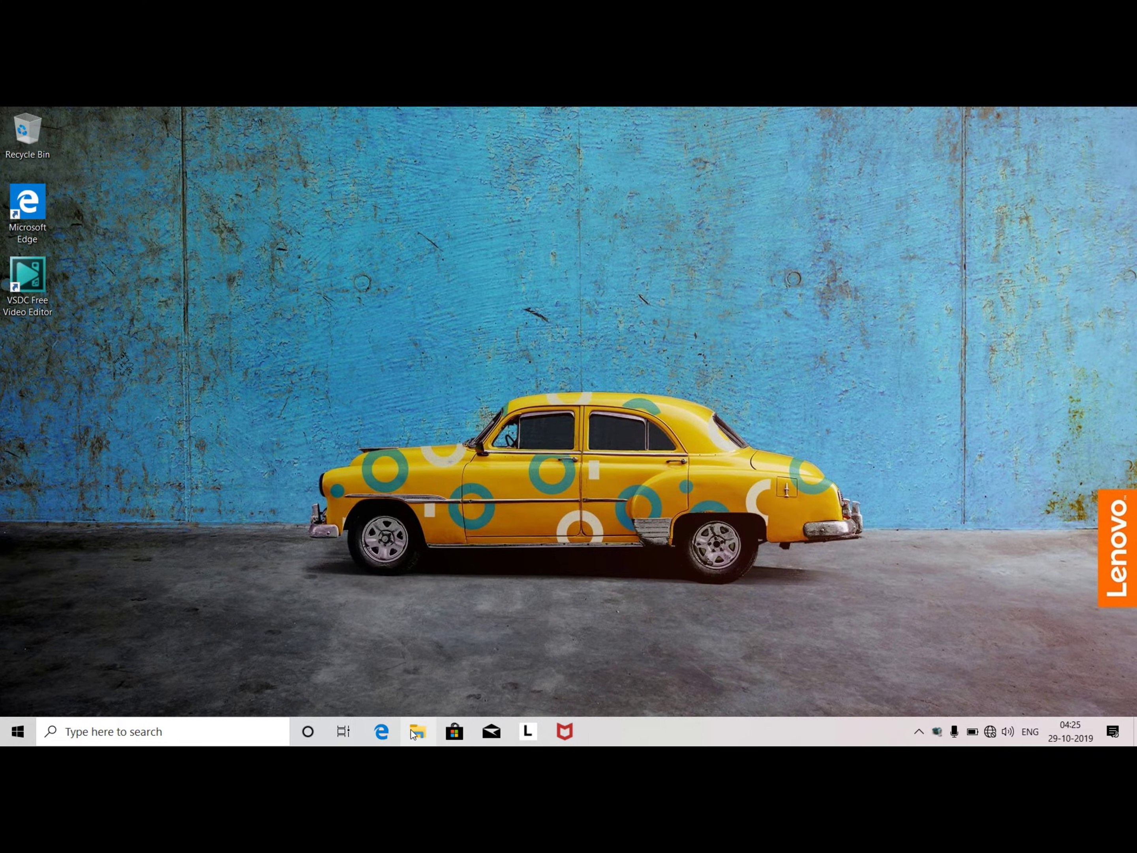
Open File Explorer at This PC to view Windows (C:) and USB Drive (D:)
click(416, 732)
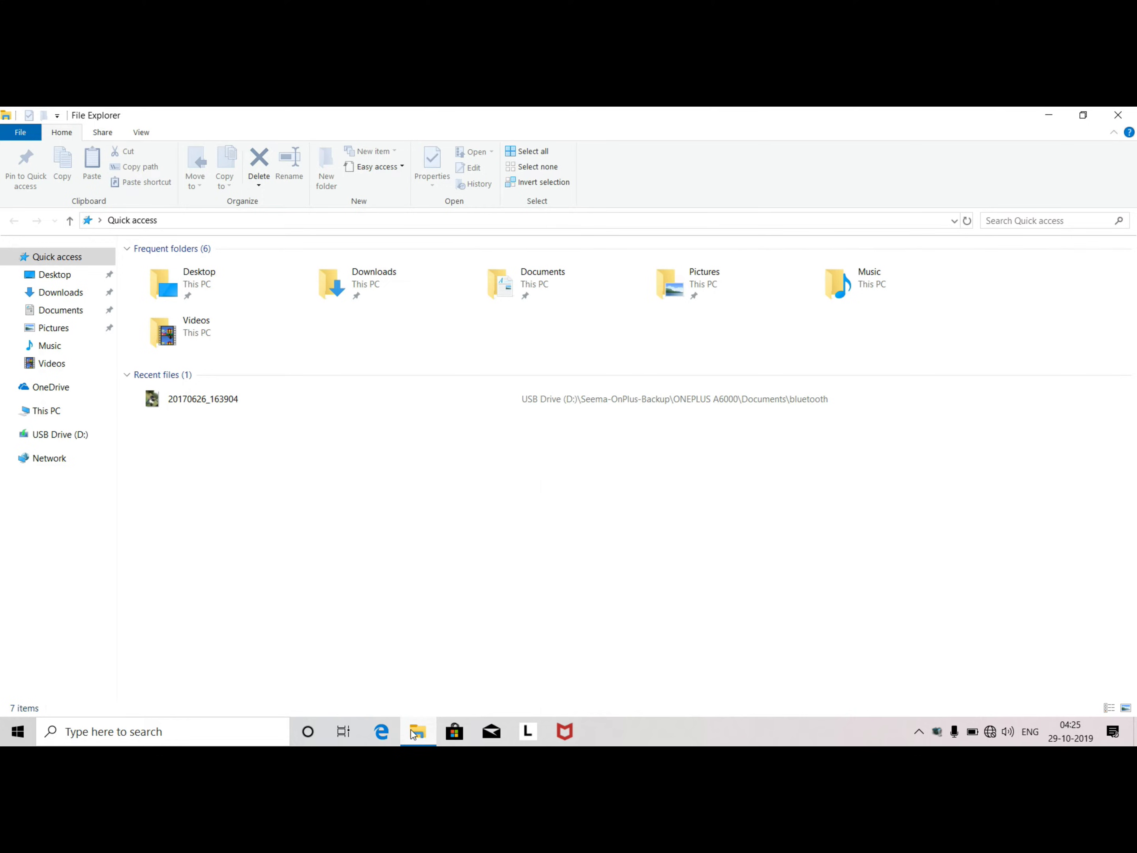
click(46, 411)
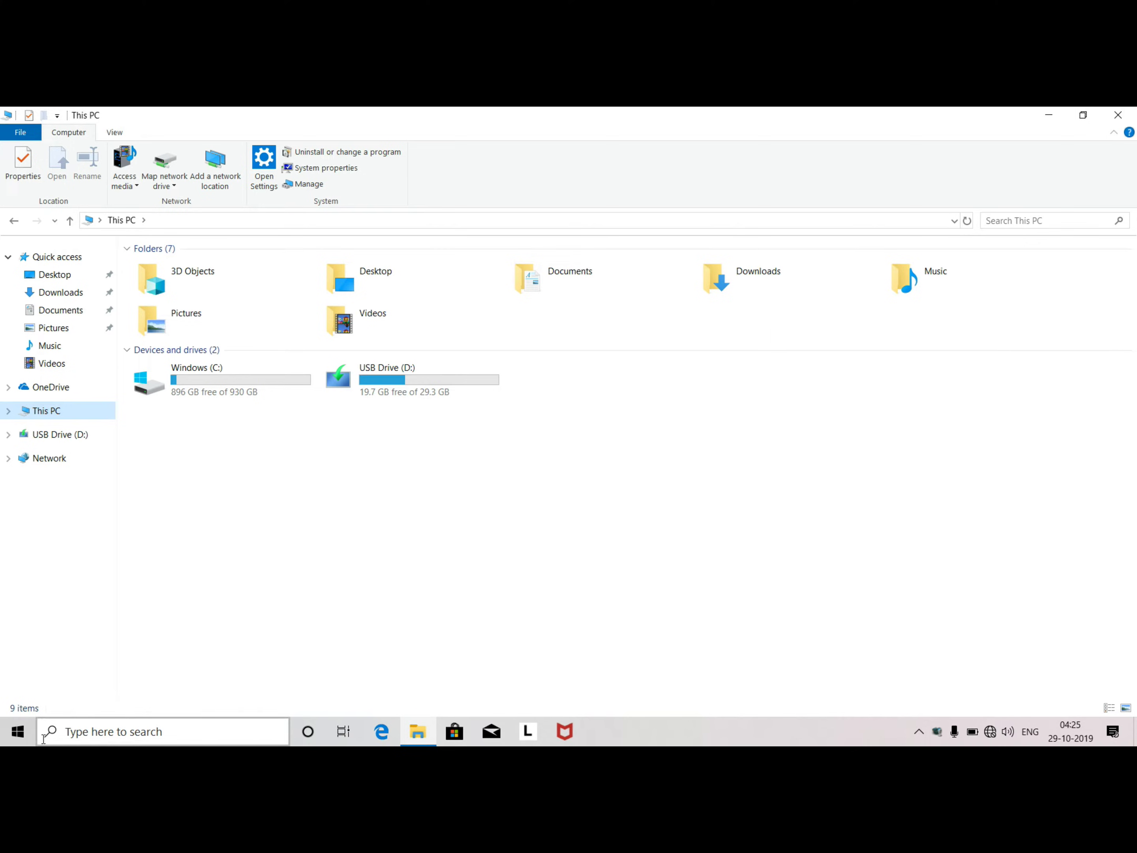
Search the Start menu for 'rec' and run Recovery Drive as administrator
click(20, 740)
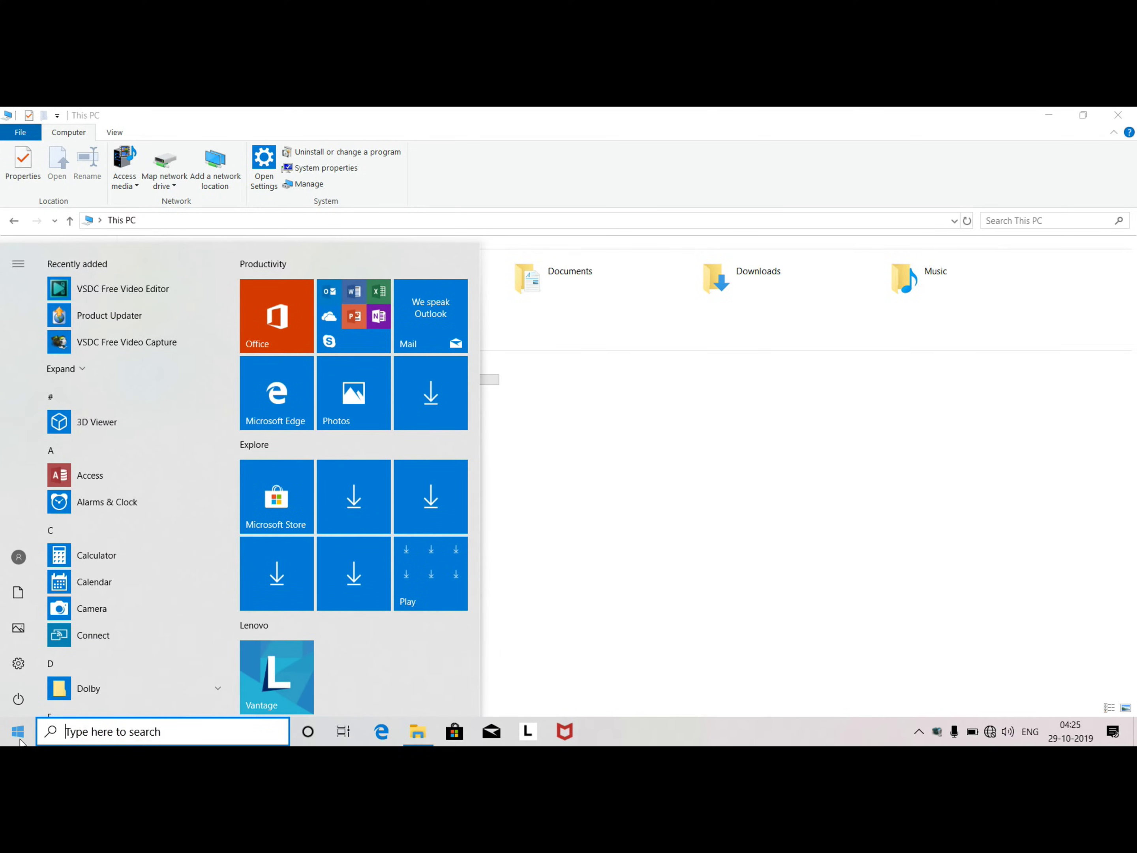
text(rec)
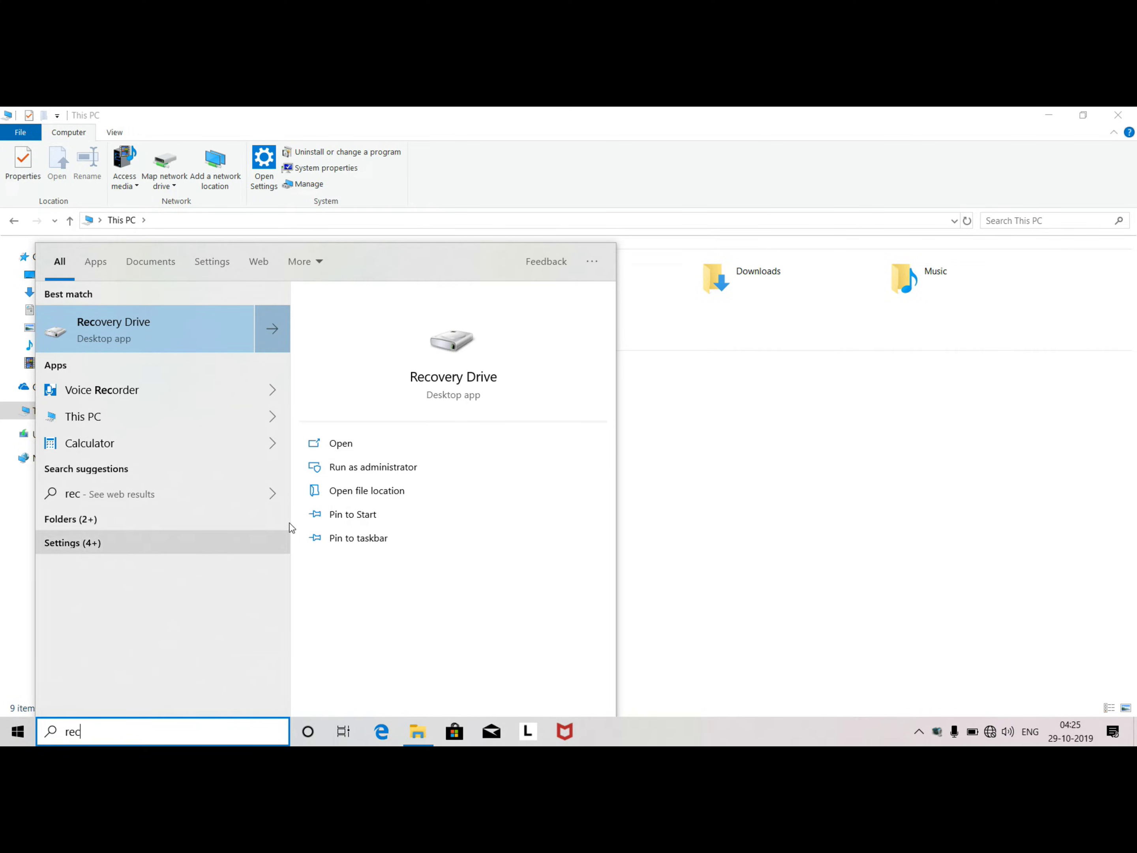
click(342, 466)
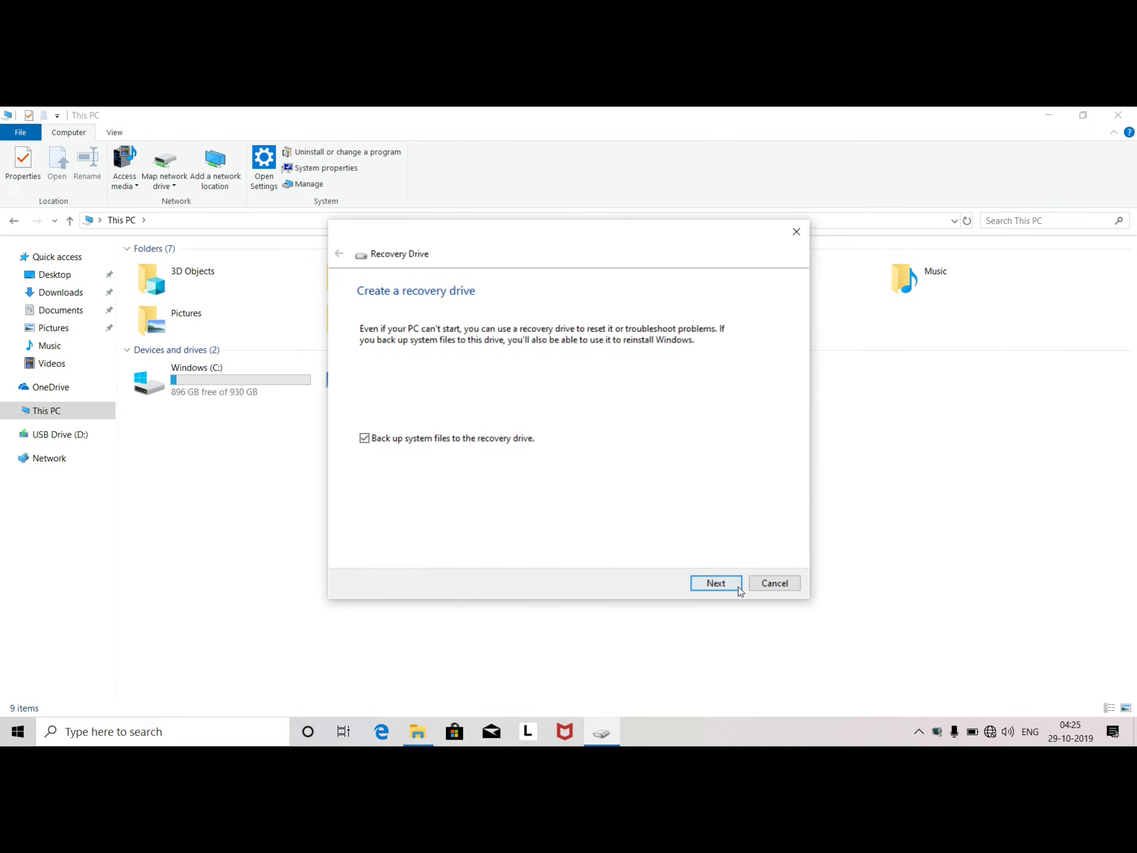
Continue with system files backed up, then move the wizard aside to show drive D:
click(716, 583)
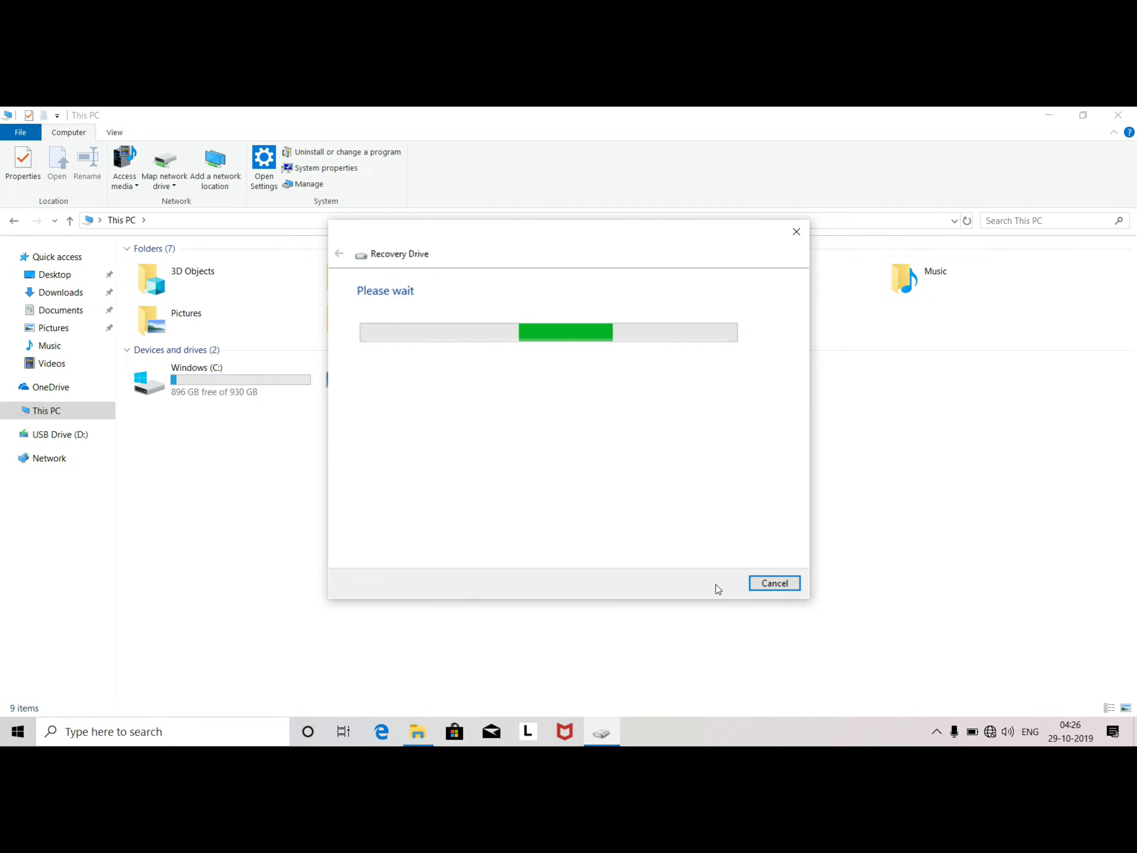
drag(478, 234, 609, 227)
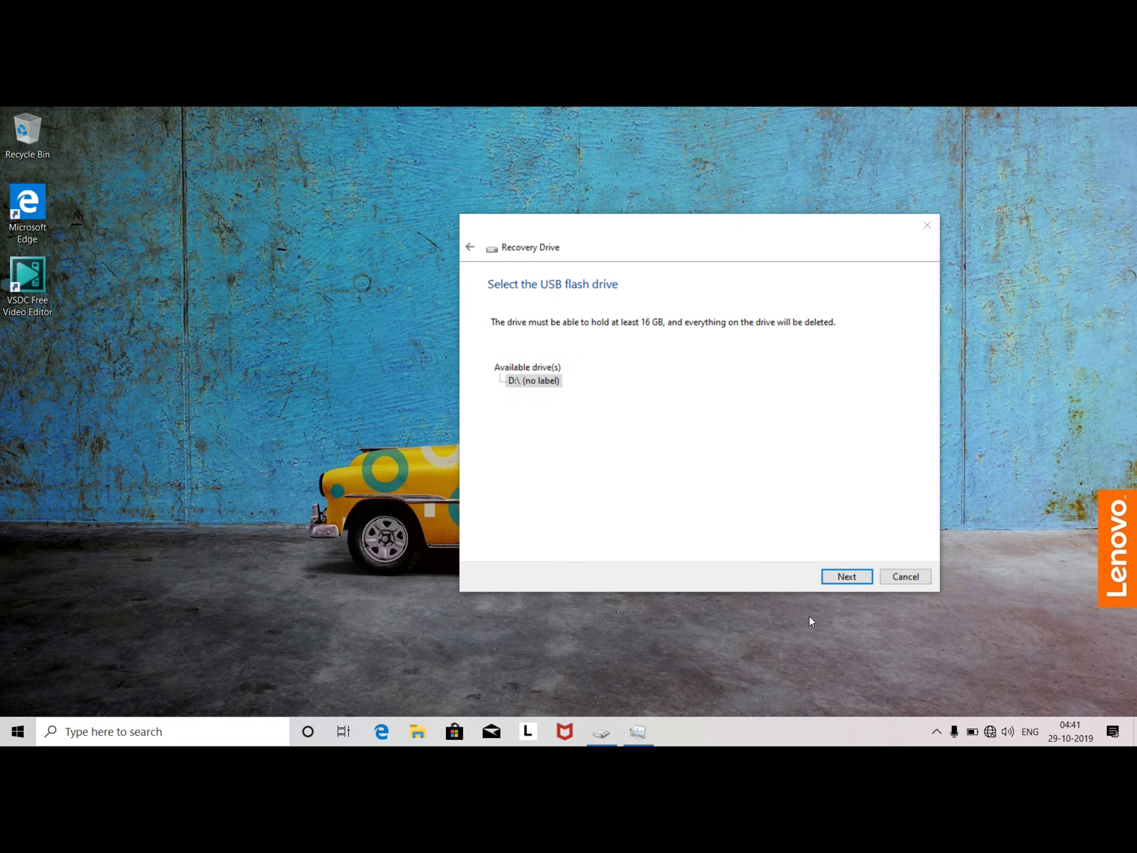
Create the recovery drive on D:, ejecting the other USB drive (E:) while it builds
click(840, 580)
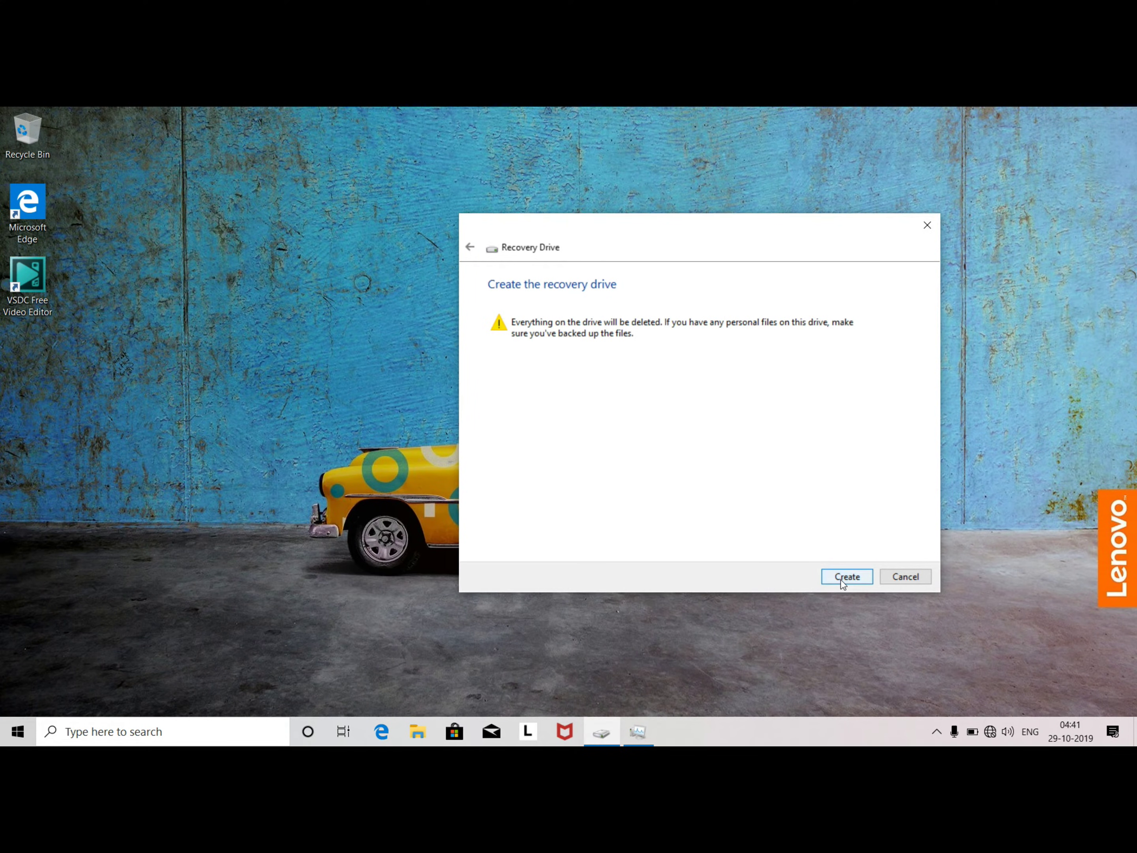
click(833, 578)
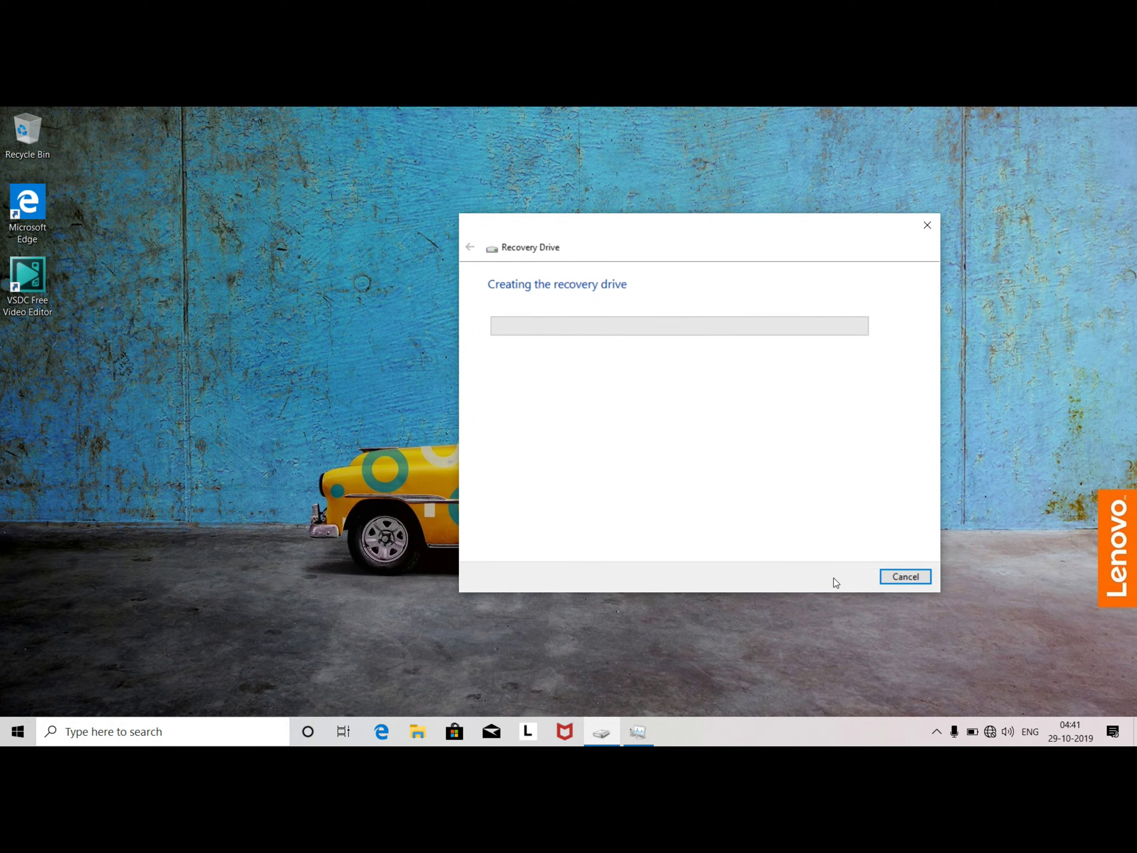
click(935, 730)
click(936, 673)
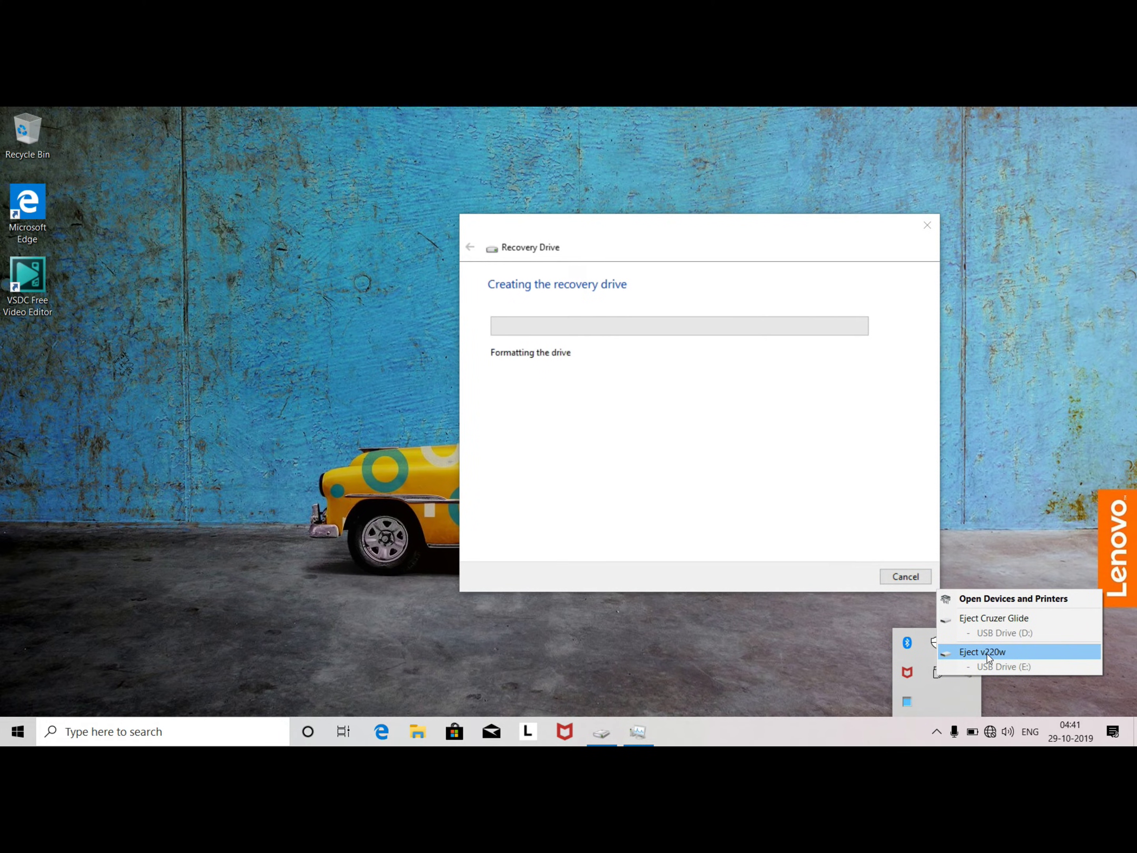
click(986, 654)
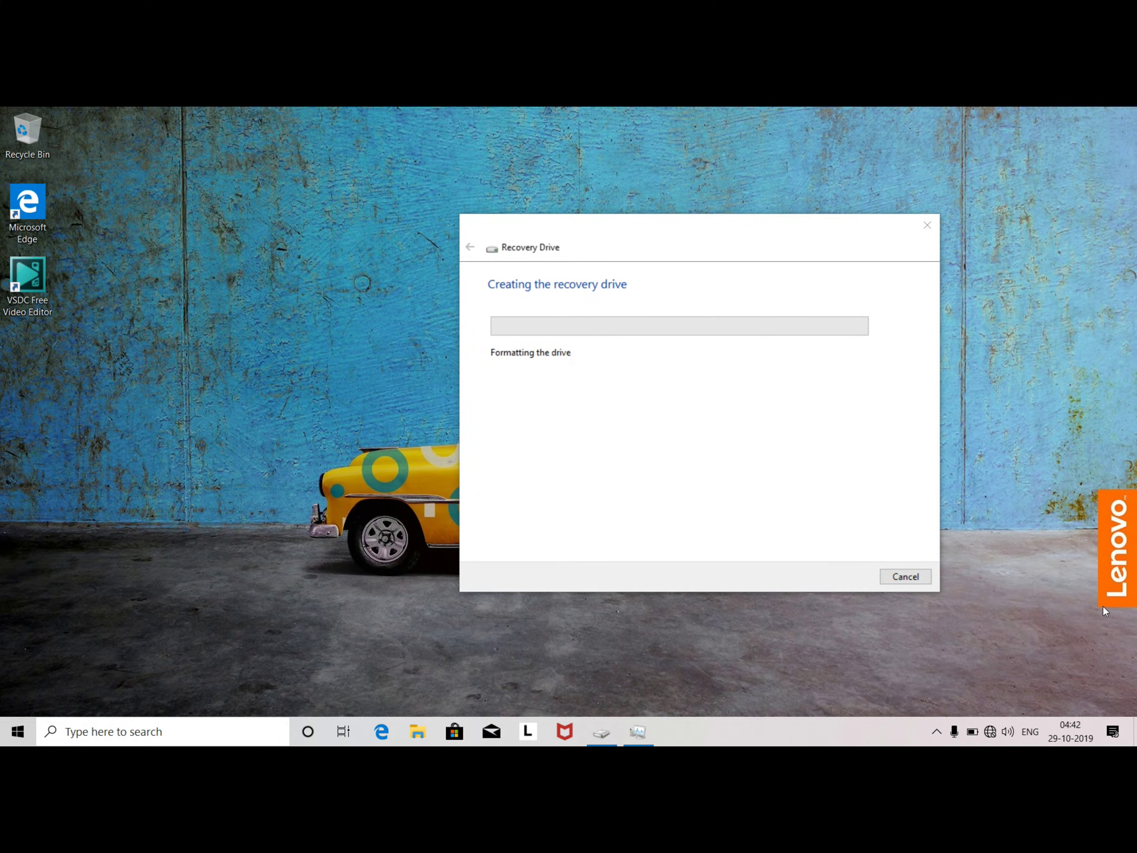
drag(651, 230, 528, 234)
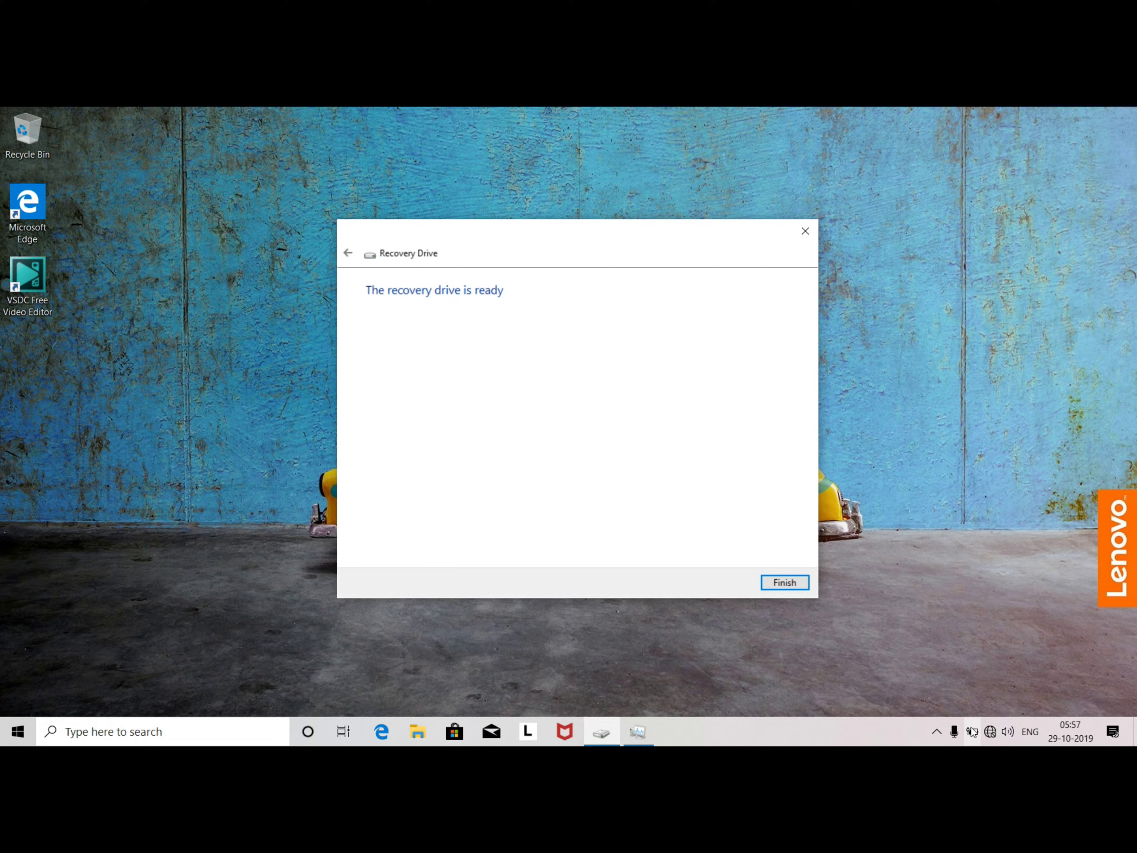
Finish the wizard and open RECOVERY (D:) in File Explorer, showing EFI, sources and reagent
click(774, 583)
key(super+e)
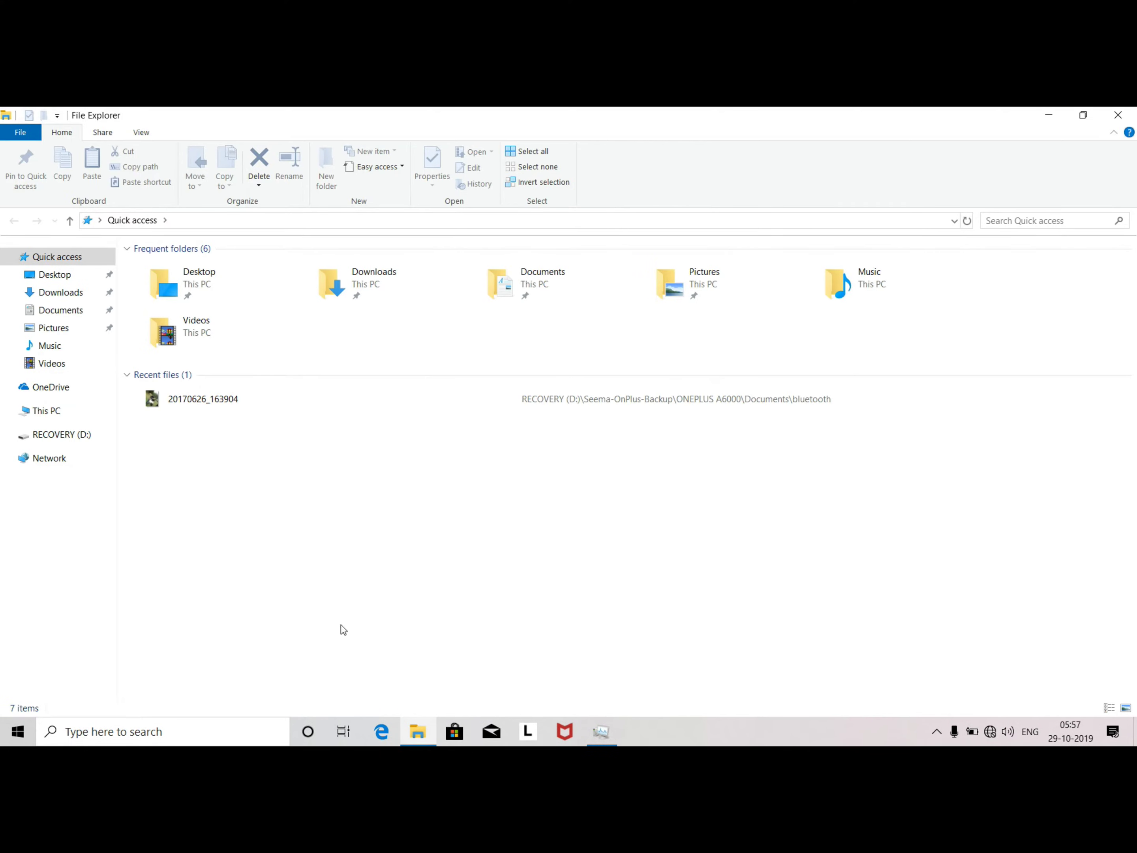
click(60, 417)
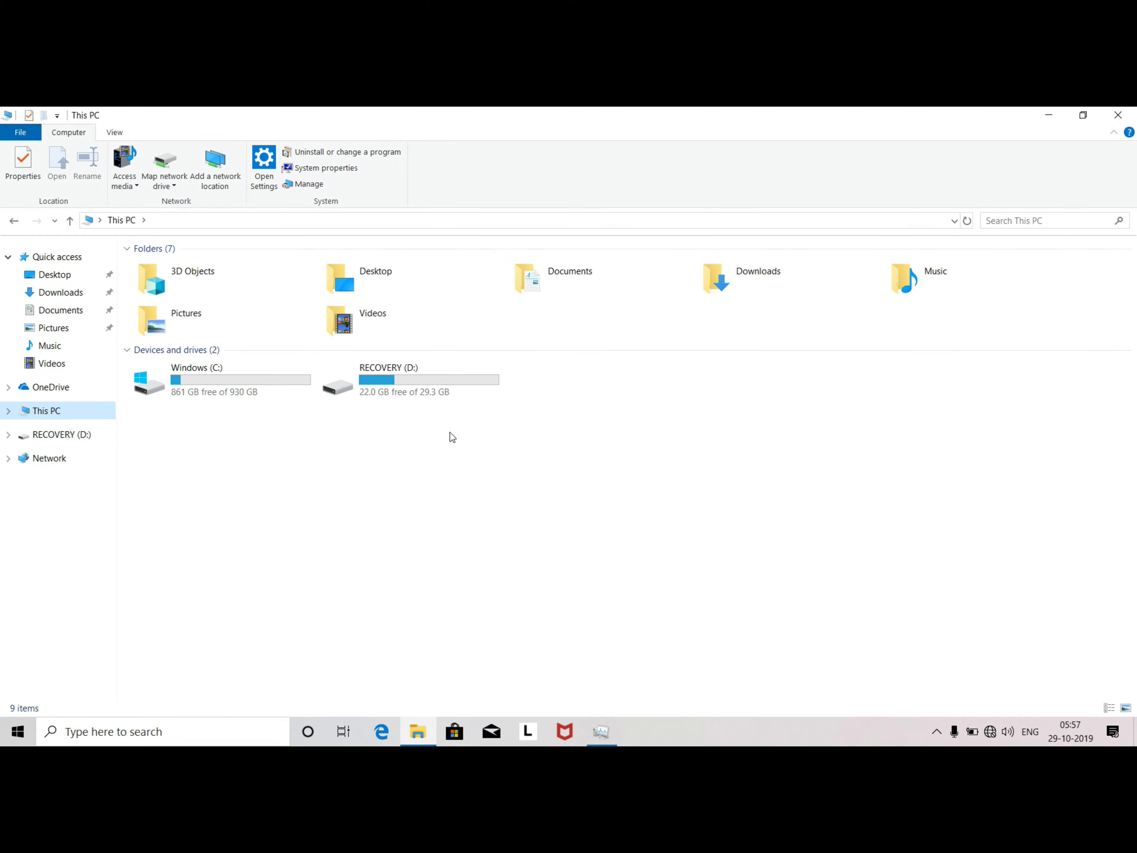
click(67, 435)
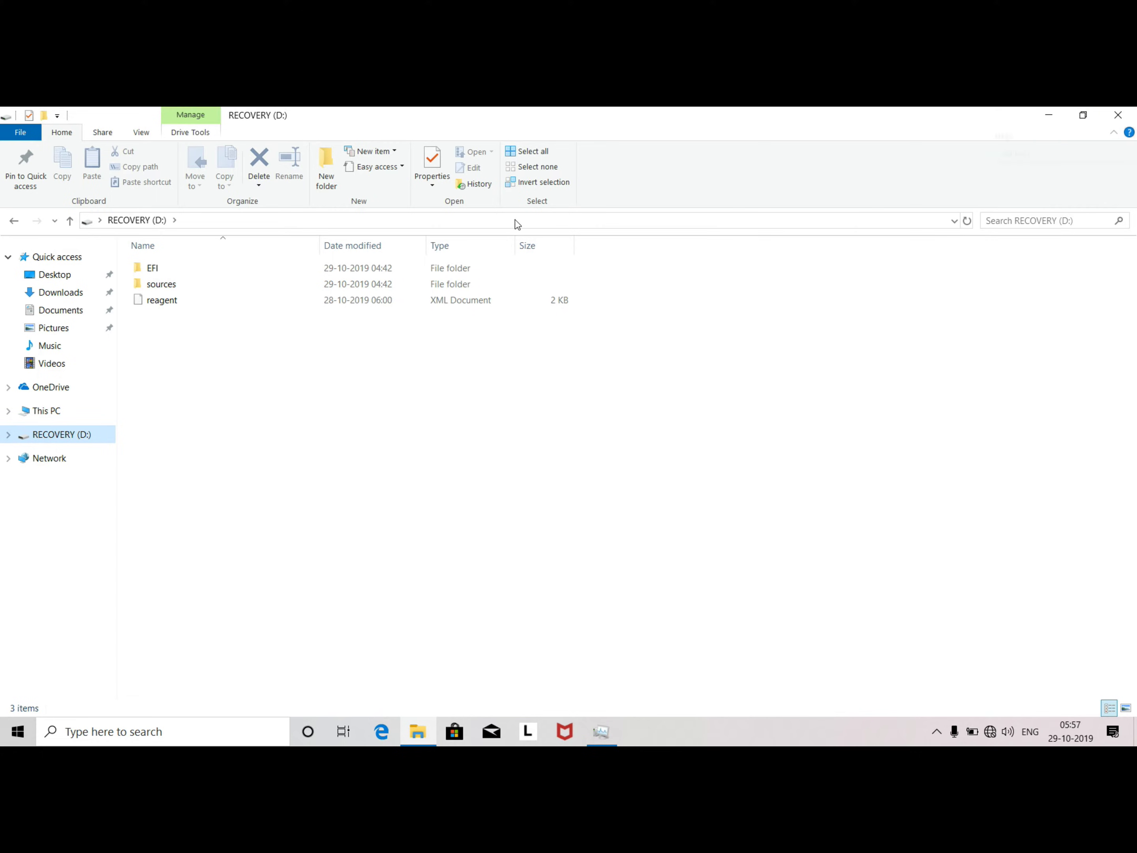
In Folder Options, show hidden files and file extensions, and unhide protected operating system files
click(146, 134)
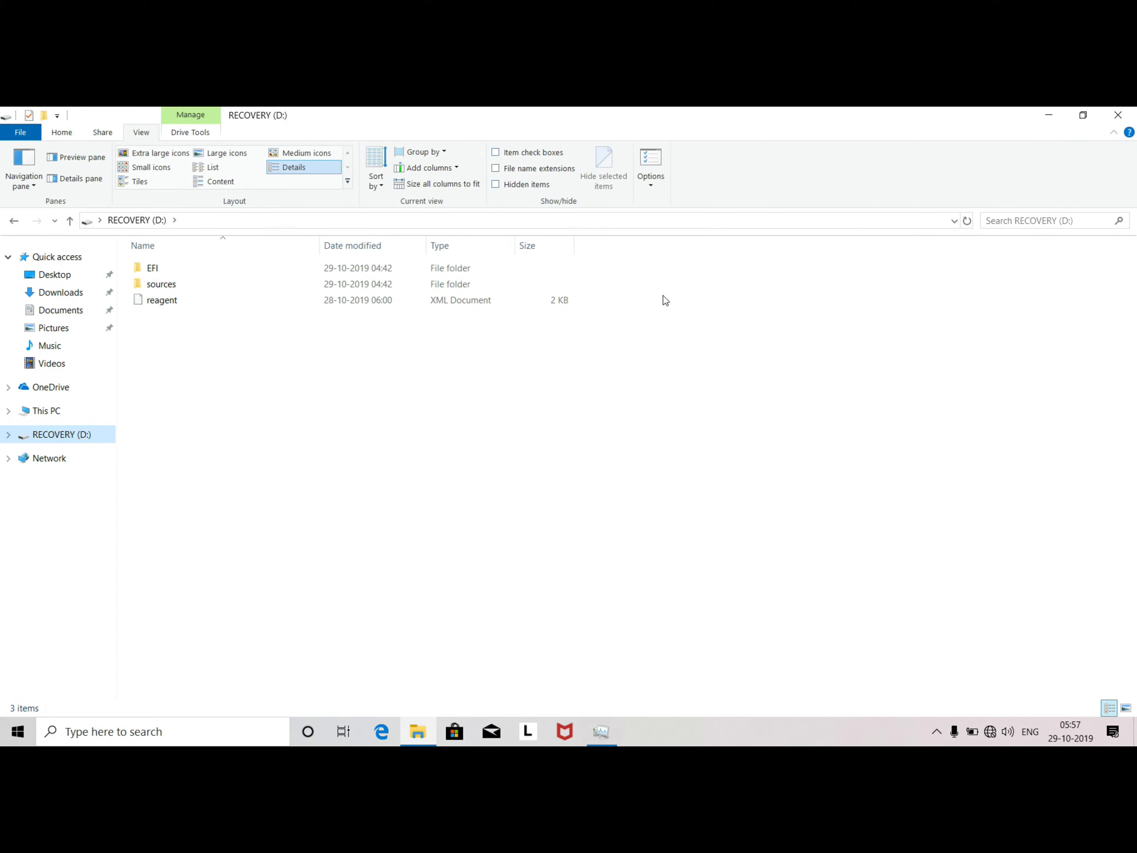
click(651, 178)
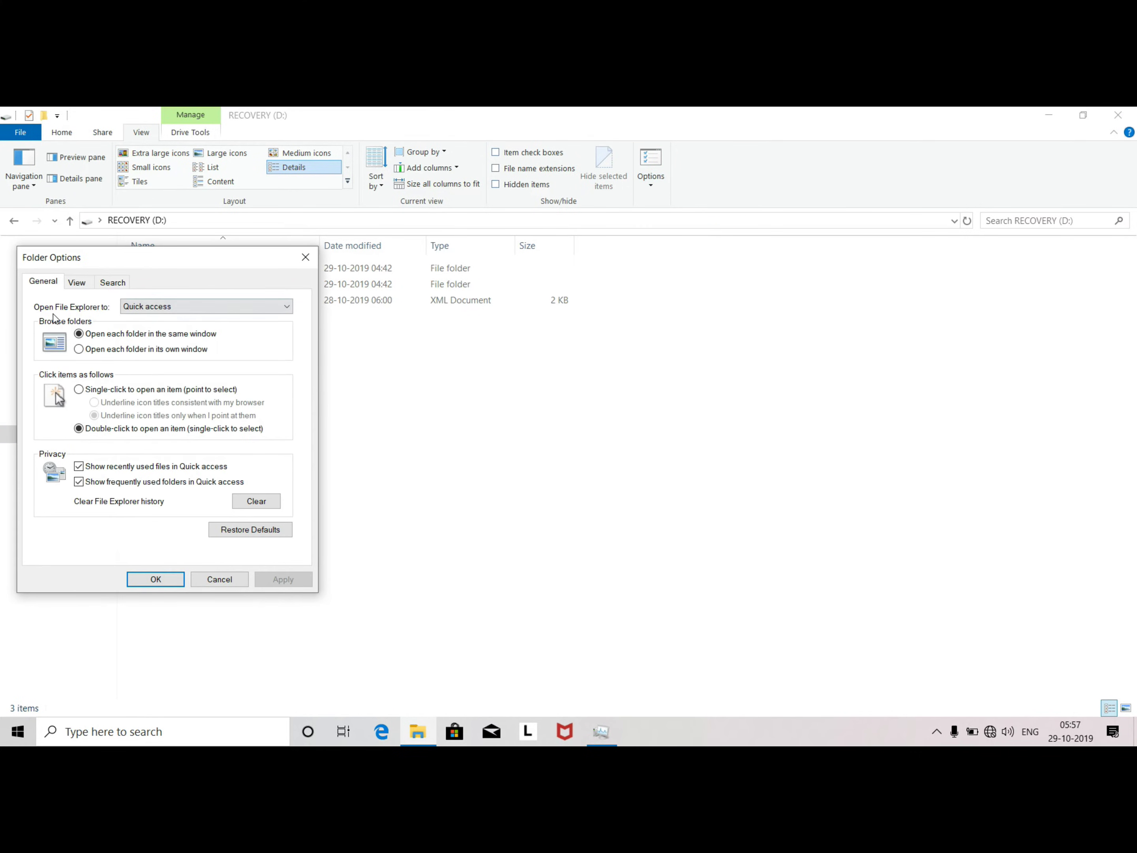
click(77, 283)
click(123, 477)
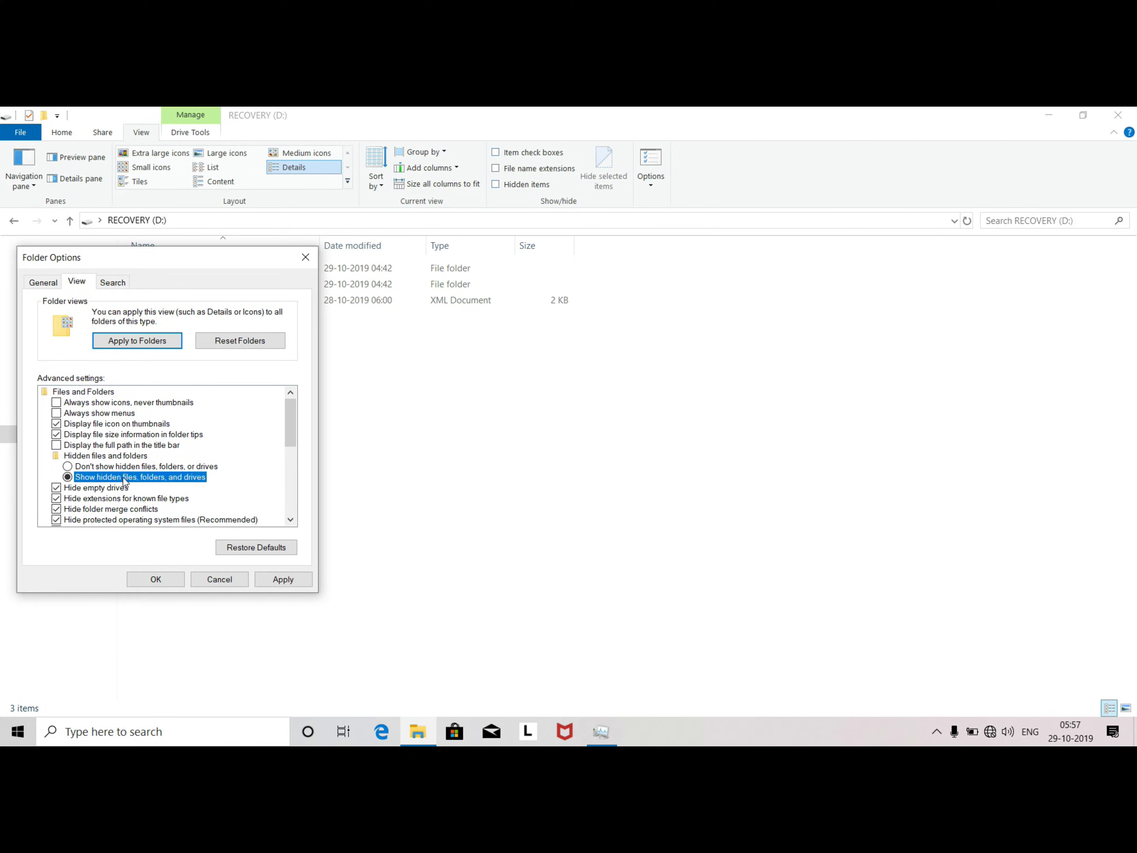
click(124, 502)
click(122, 511)
click(119, 525)
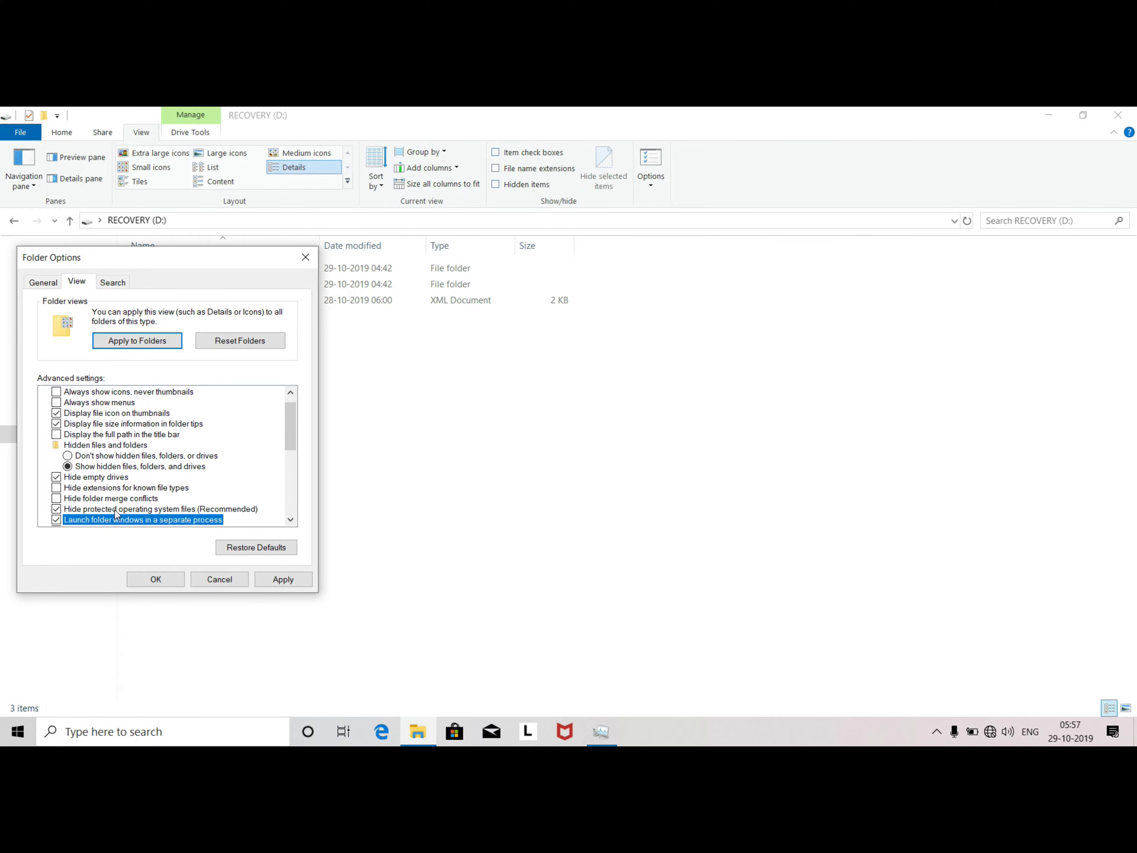
click(115, 510)
click(676, 448)
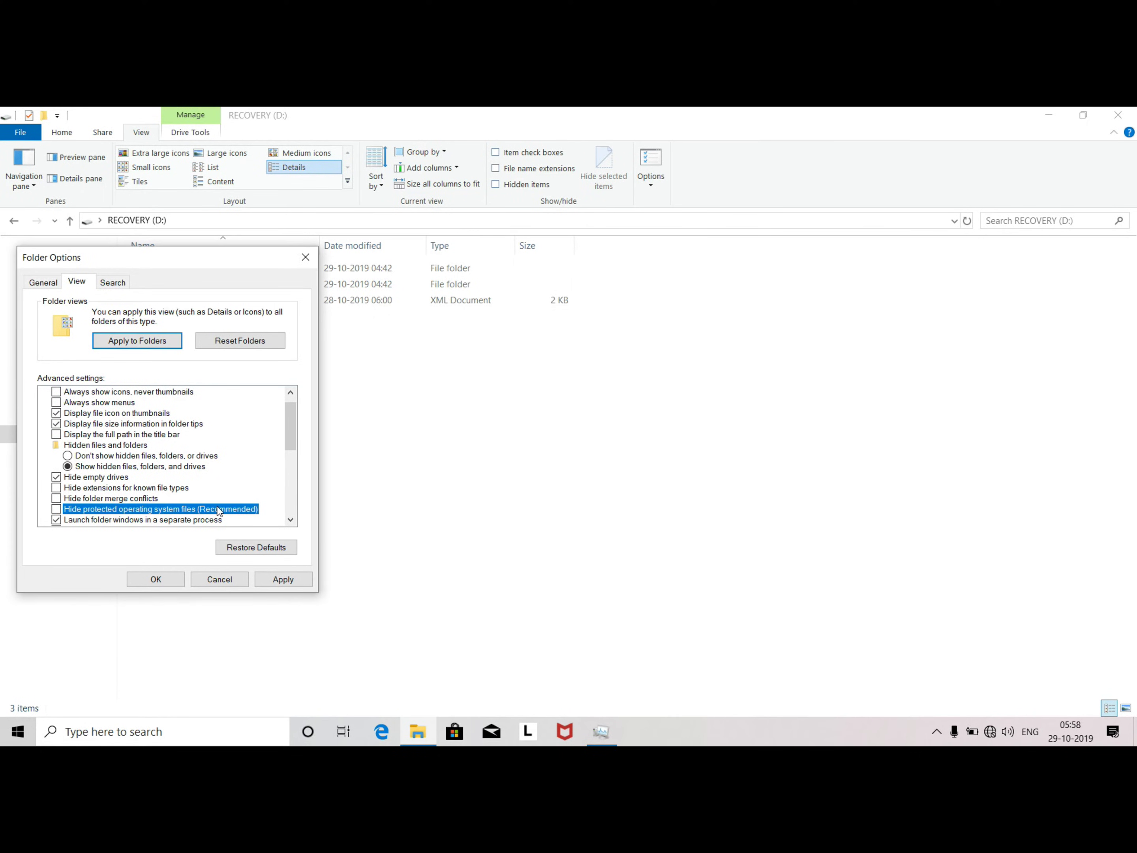
click(174, 579)
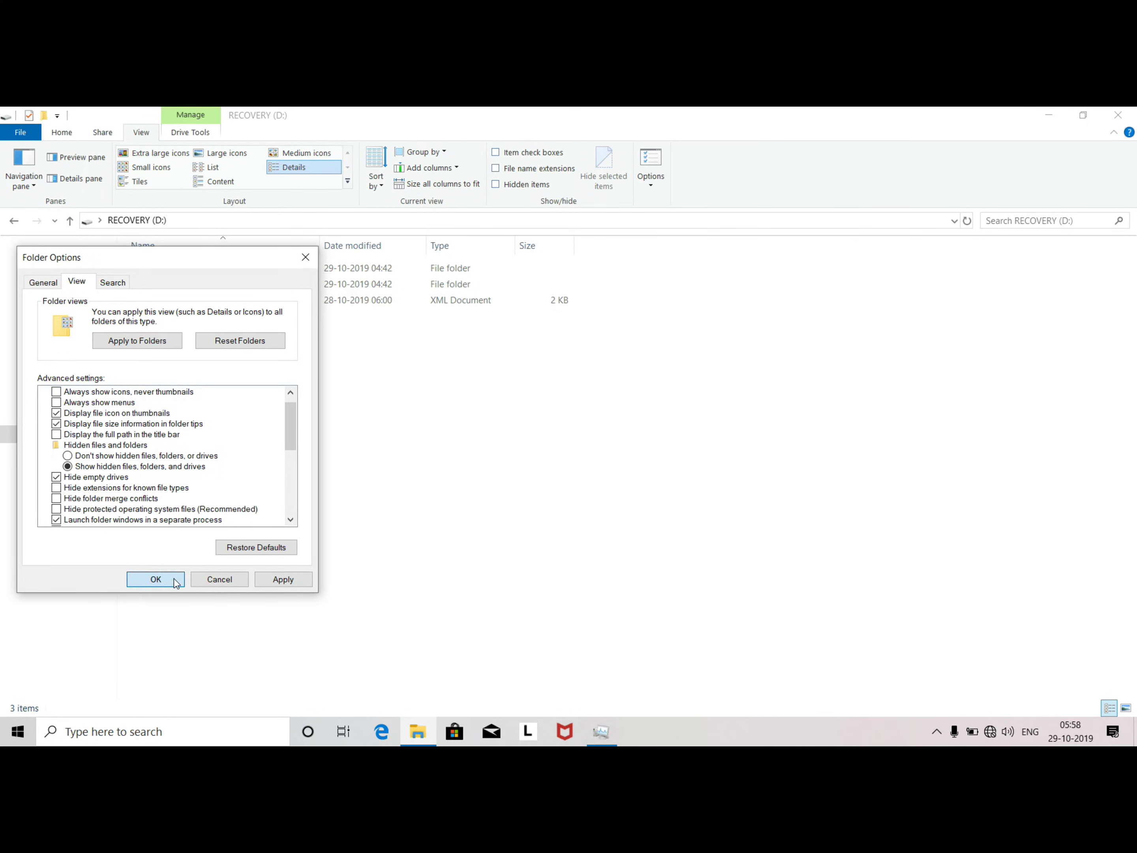
Select the revealed BOOTNXT, bootmgr and Boot items, then close the RECOVERY (D:) window
click(168, 349)
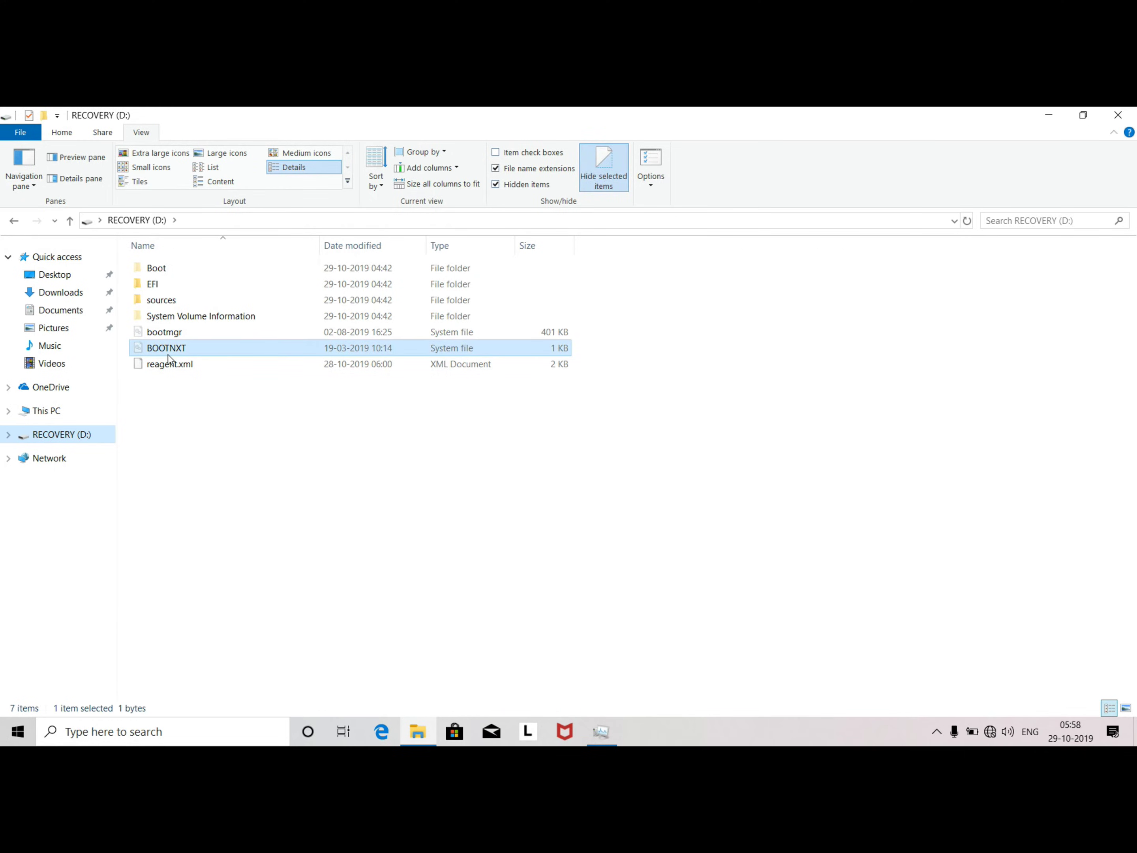
click(170, 333)
click(158, 266)
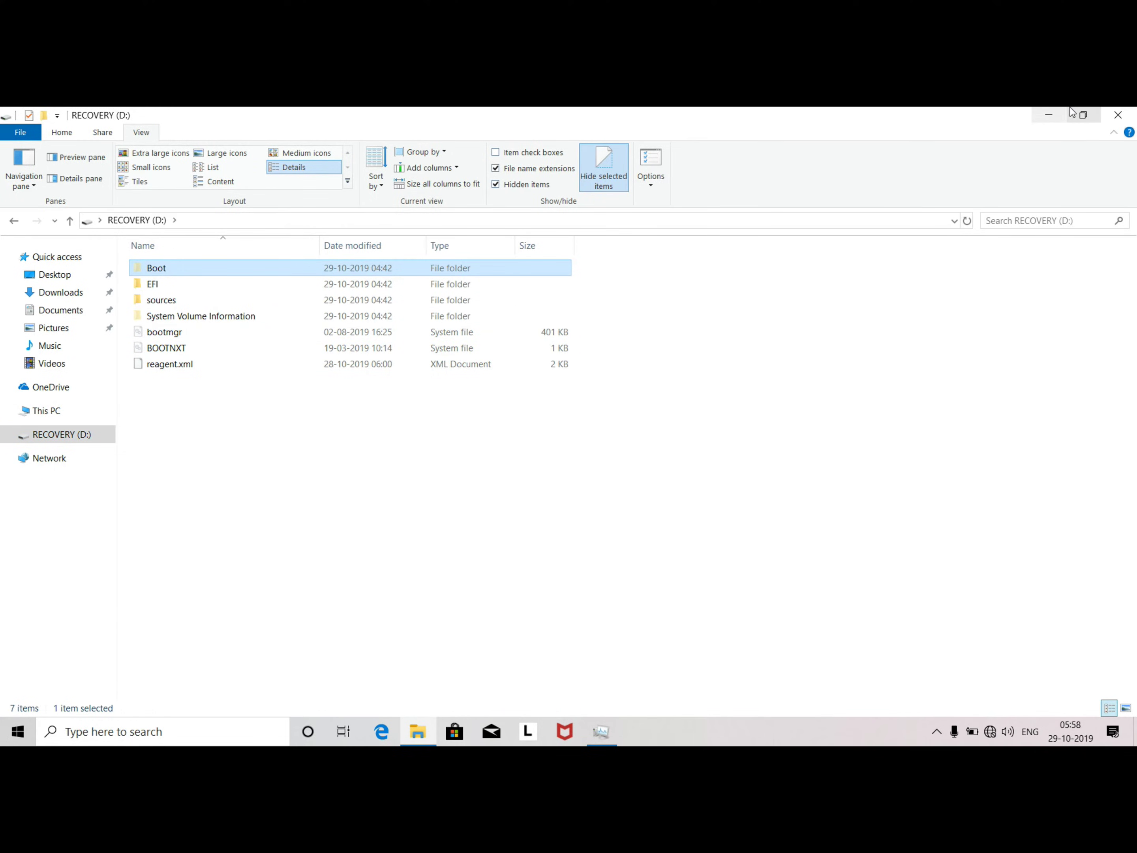
click(1115, 117)
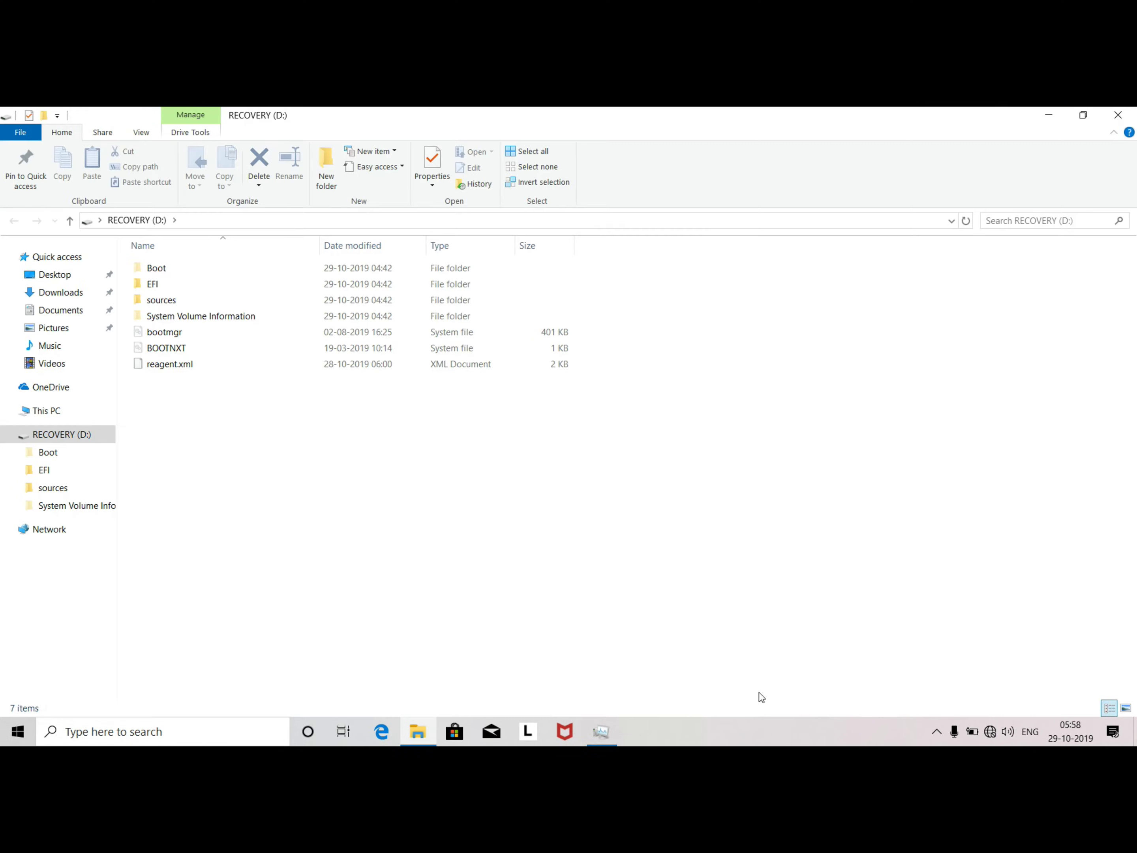
Eject the RECOVERY (D:) USB drive from the notification area and recheck the tray icons
click(1117, 115)
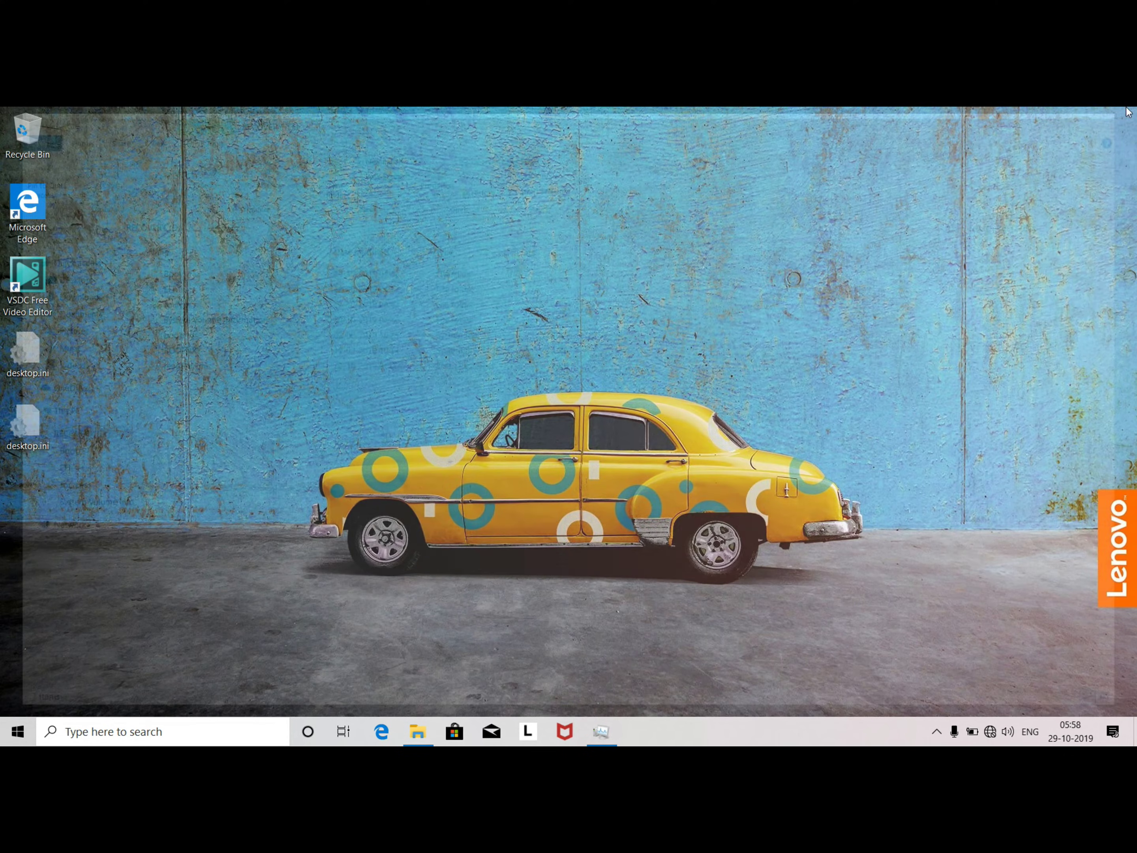
click(937, 732)
right_click(936, 671)
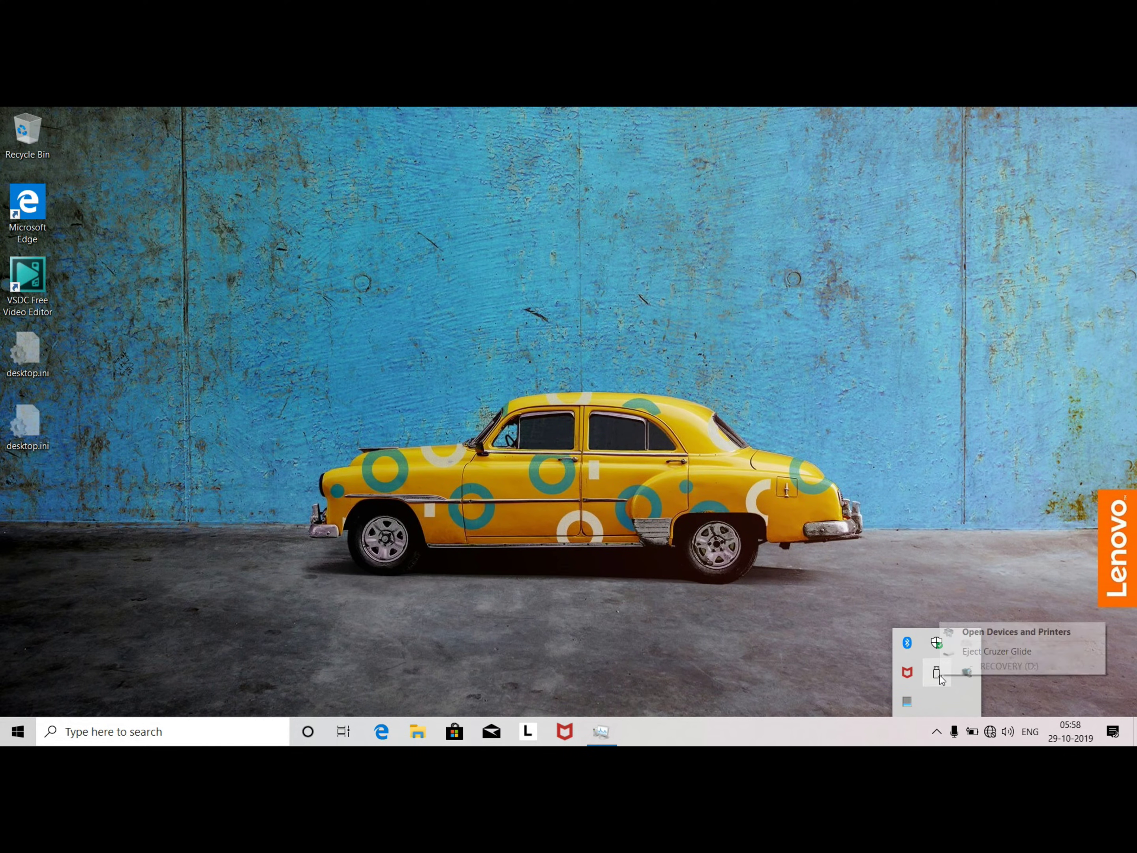
click(972, 663)
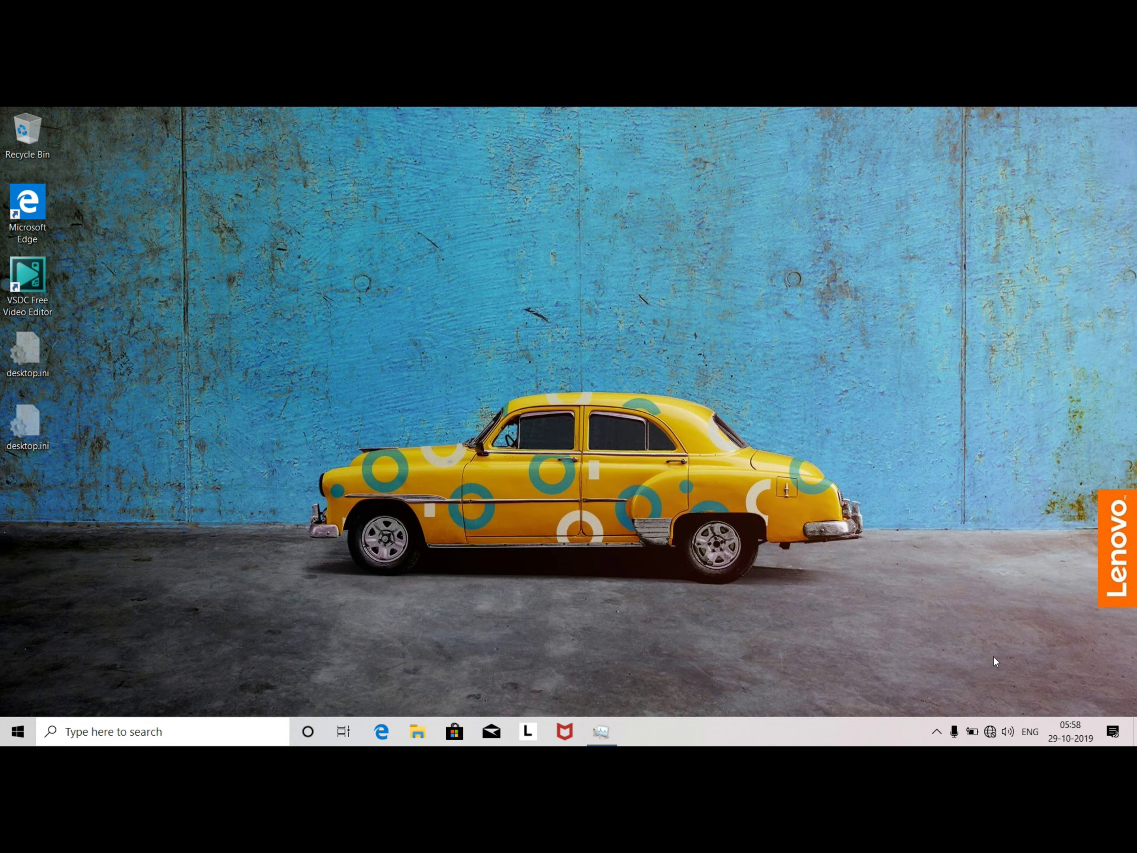
click(936, 732)
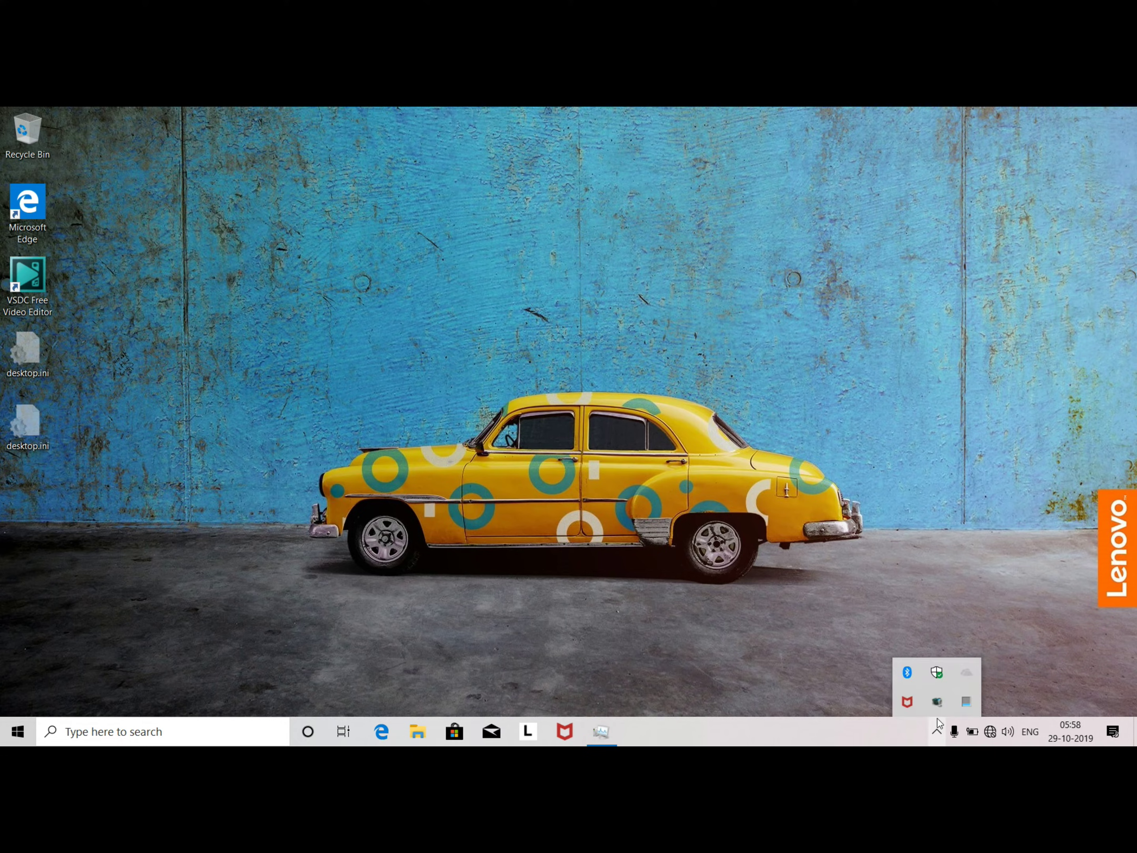